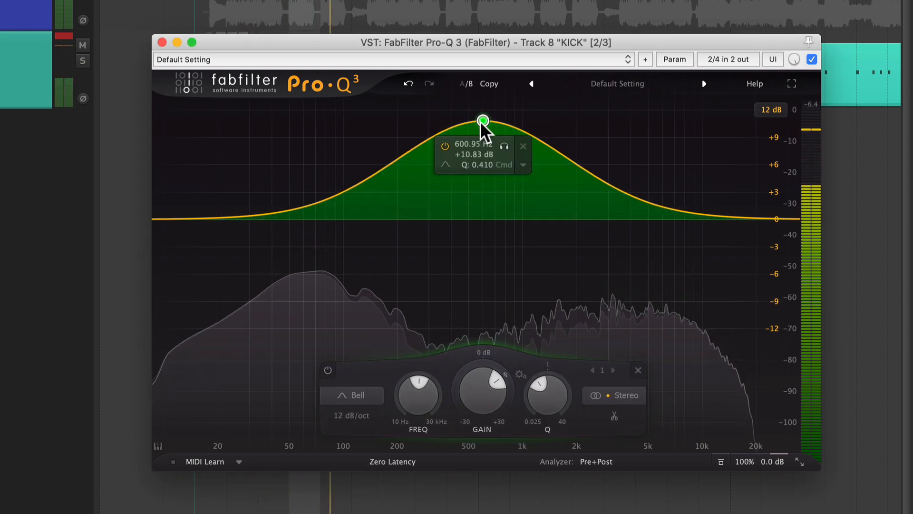
Shape the bell band into a wide cut of about -7.4 dB at 515 Hz, Q about 0.53, and compare it bypassed and enabled
scroll(479, 123, up, 2)
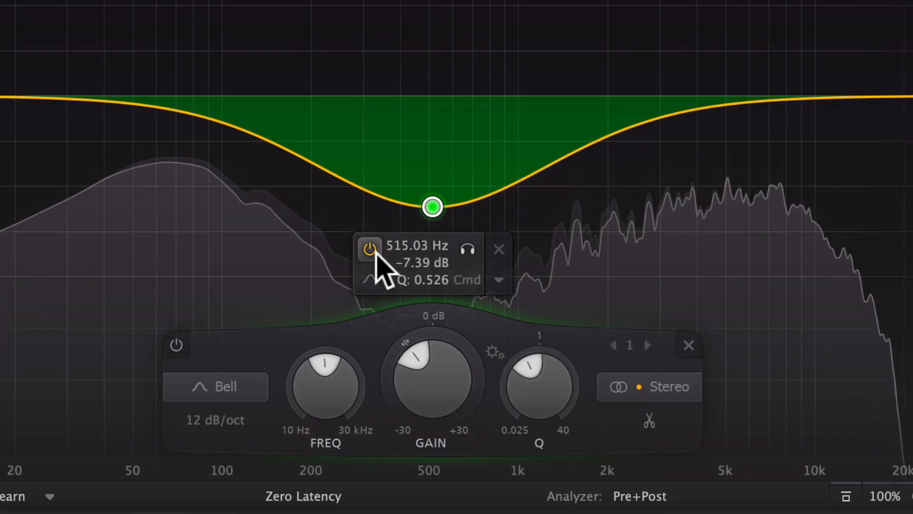
click(433, 312)
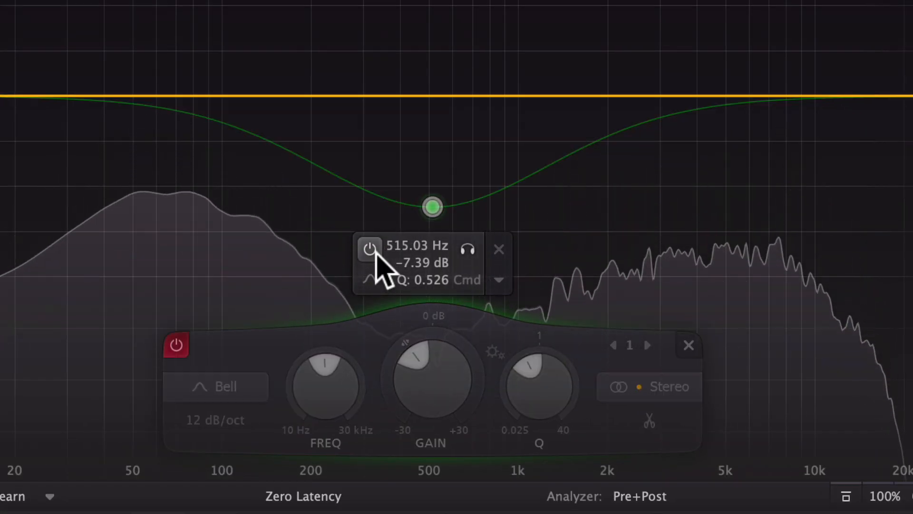
click(373, 252)
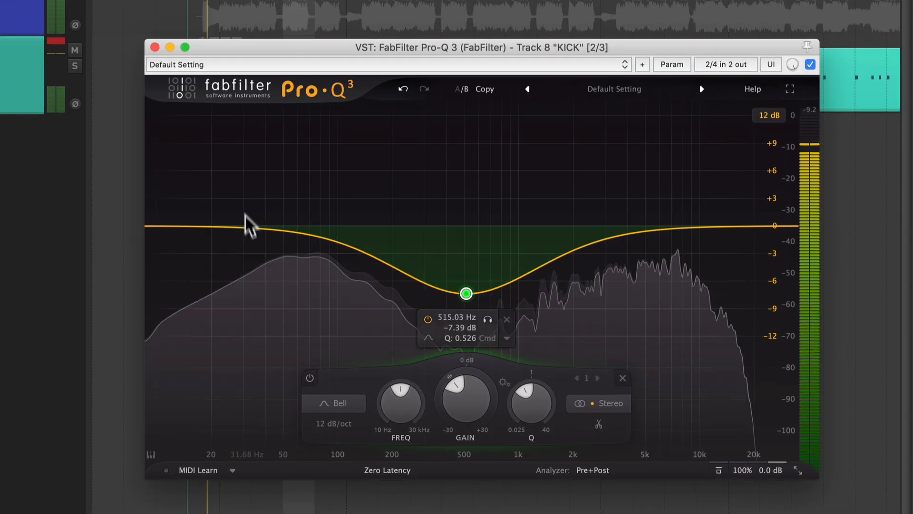
Add a low bell boost of about +5.5 dB at 82 Hz with Q about 2.3, and compare it bypassed and enabled
drag(461, 257, 480, 239)
drag(270, 186, 322, 175)
scroll(321, 176, up, 1)
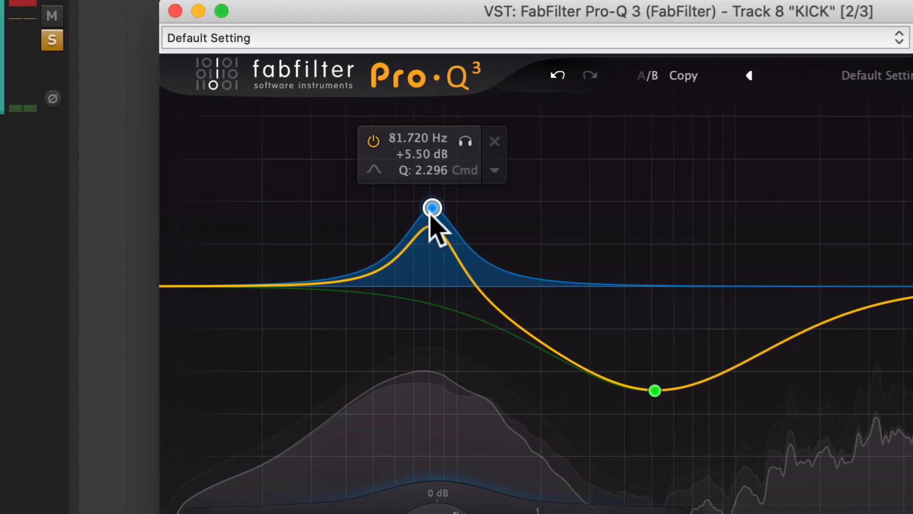
click(375, 142)
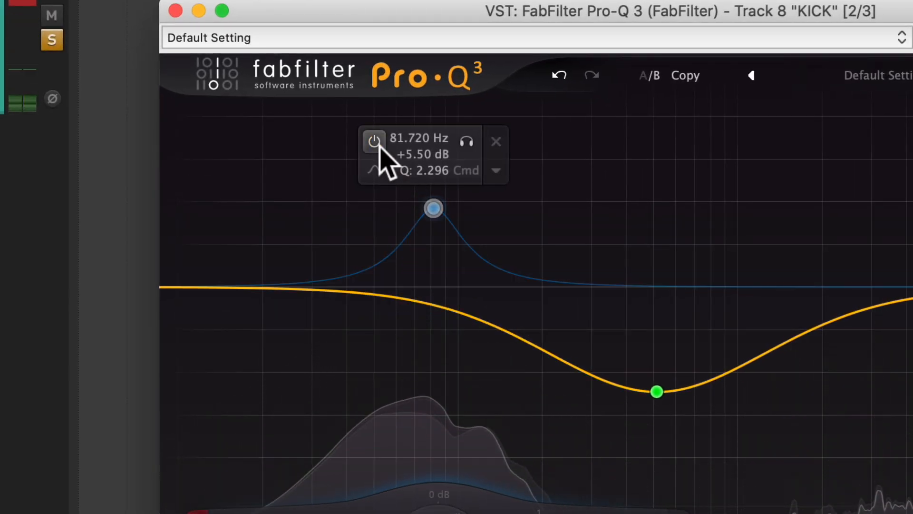
click(375, 142)
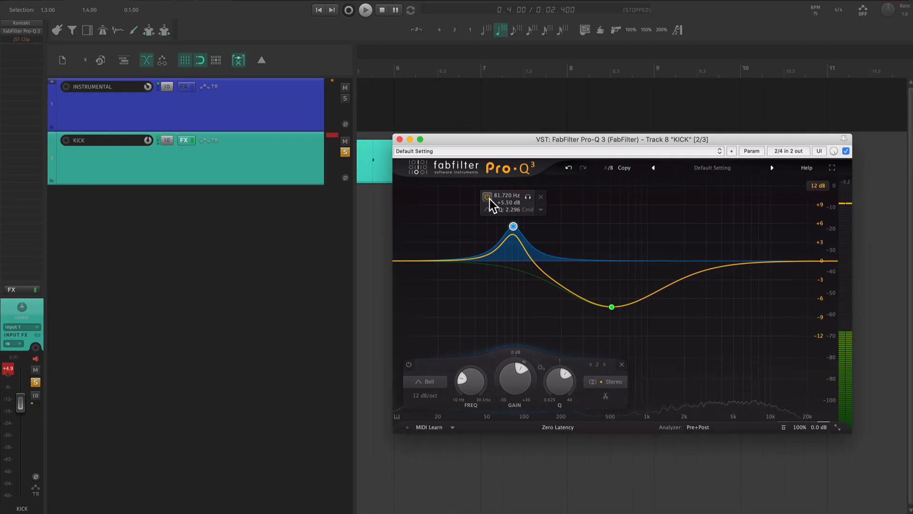
Unsolo the kick, add a high bell boost of about +3.2 dB near 10.2 kHz, and compare the band bypassed and enabled during playback
key(F6)
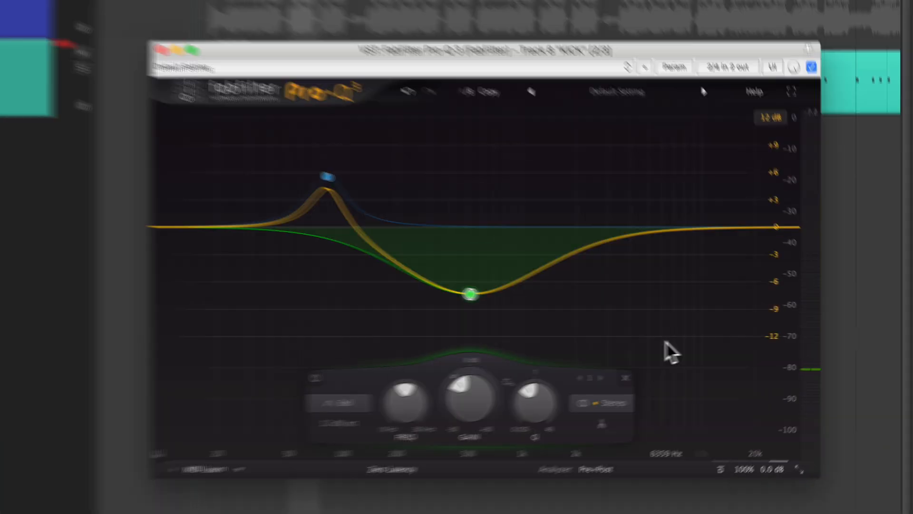
key(space)
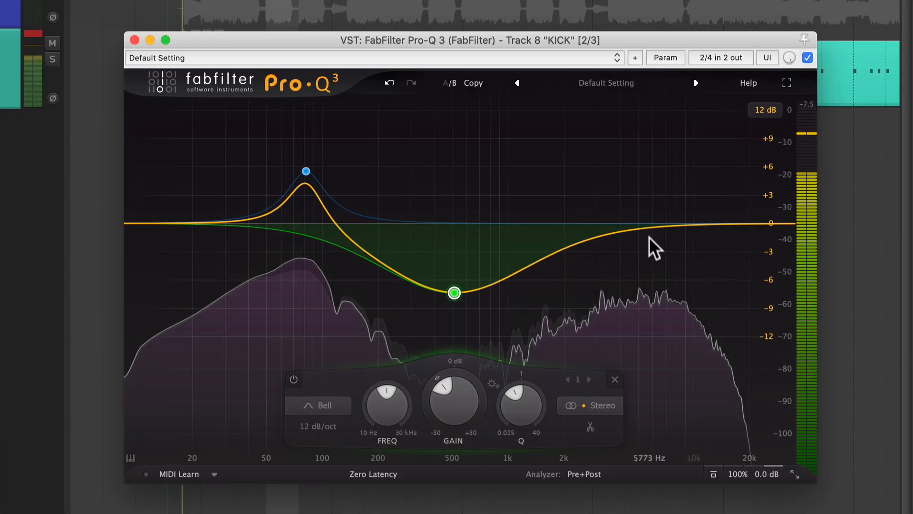
drag(647, 226, 700, 166)
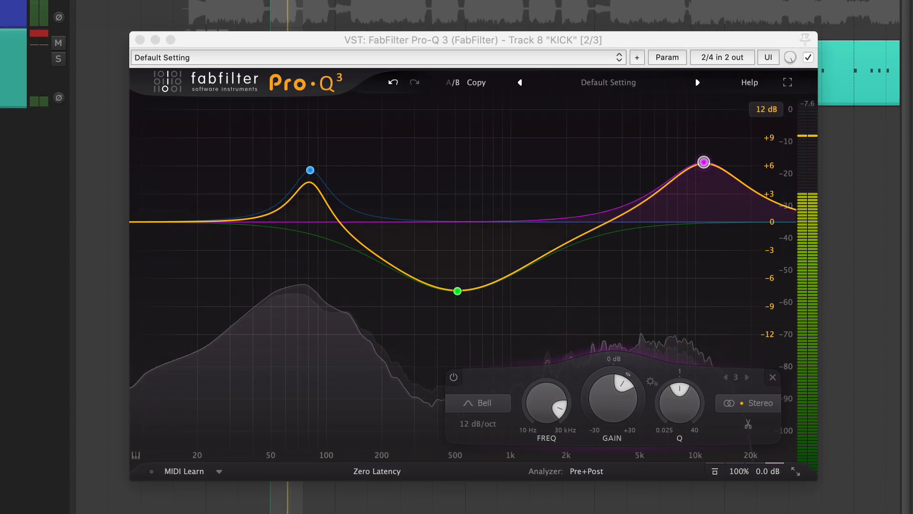
drag(705, 164, 699, 193)
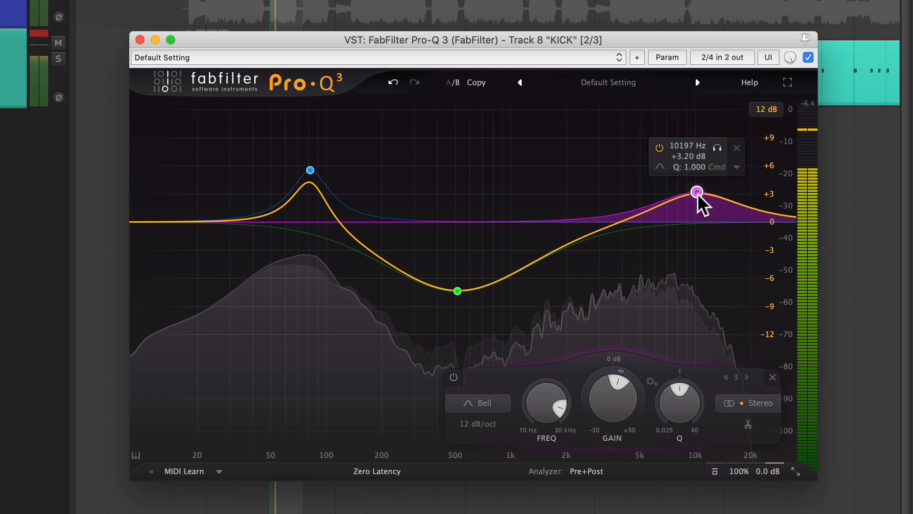
click(660, 147)
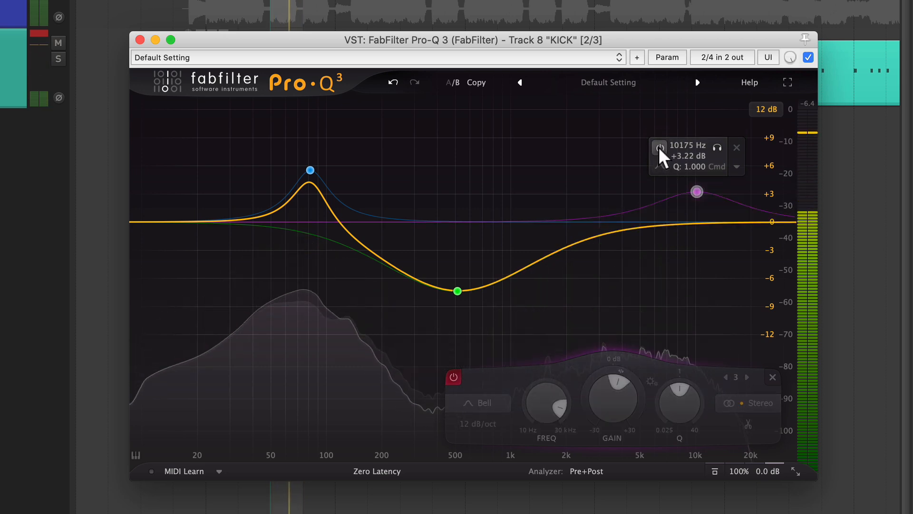
click(659, 148)
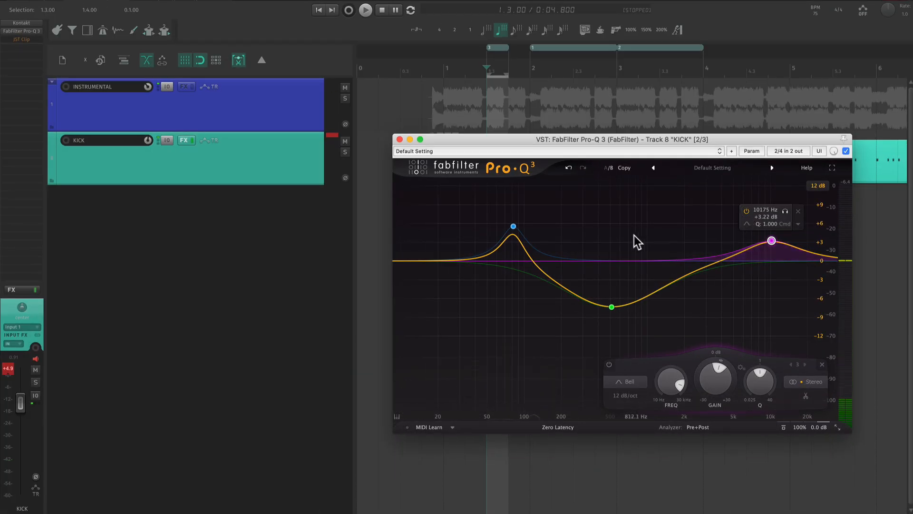
Compare the kick with and without the whole equalizer by repeatedly toggling its global bypass during playback
click(784, 427)
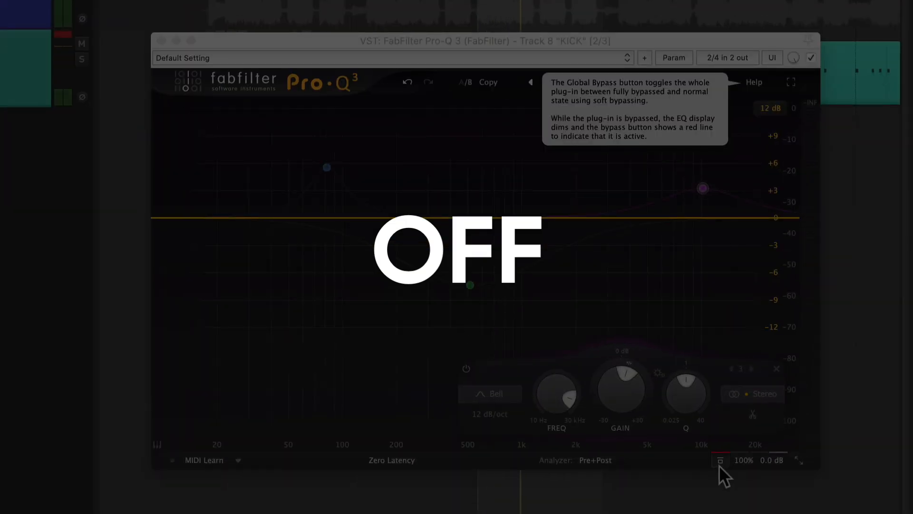
click(719, 460)
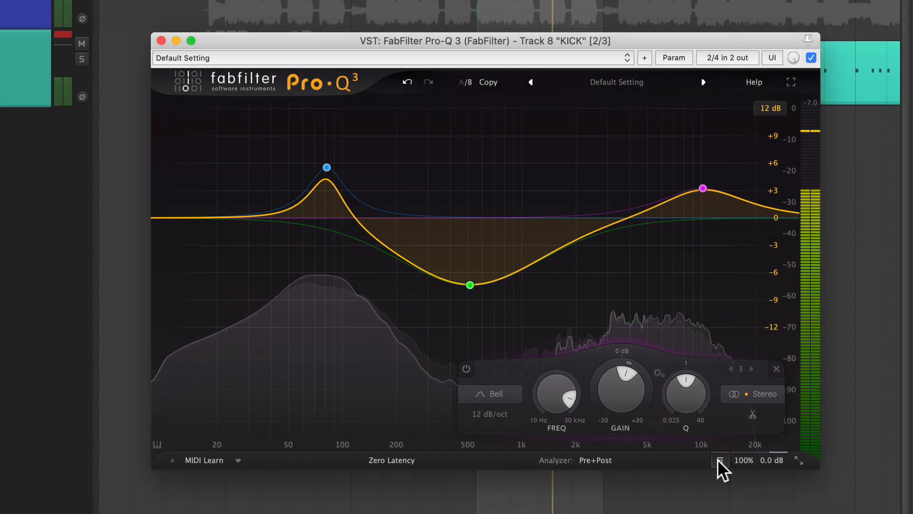
click(718, 460)
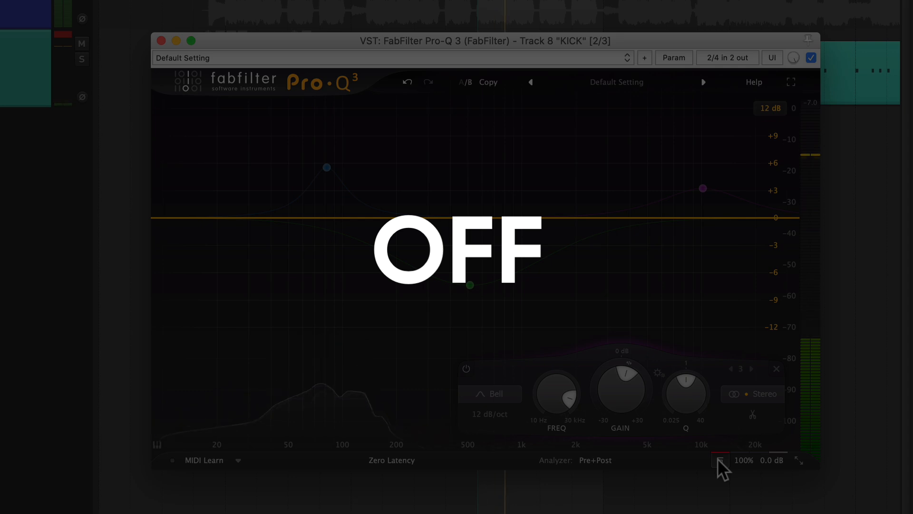
click(720, 460)
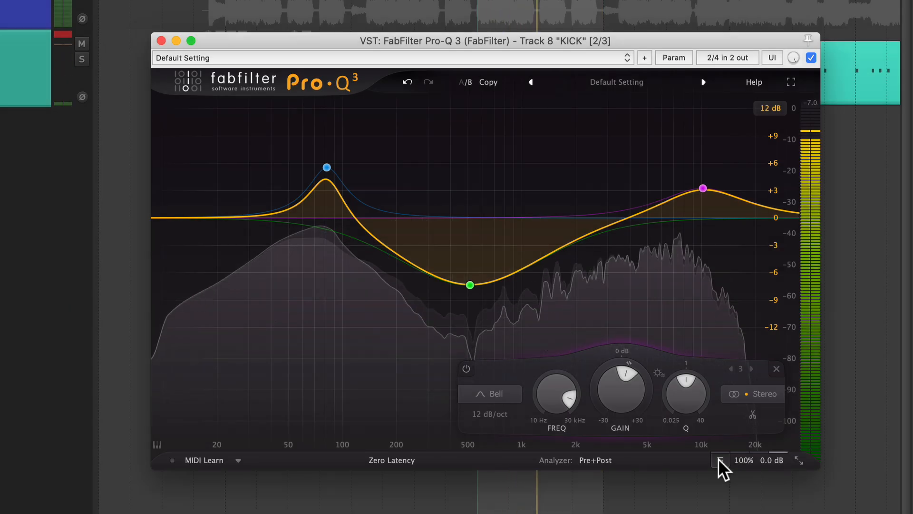
click(719, 460)
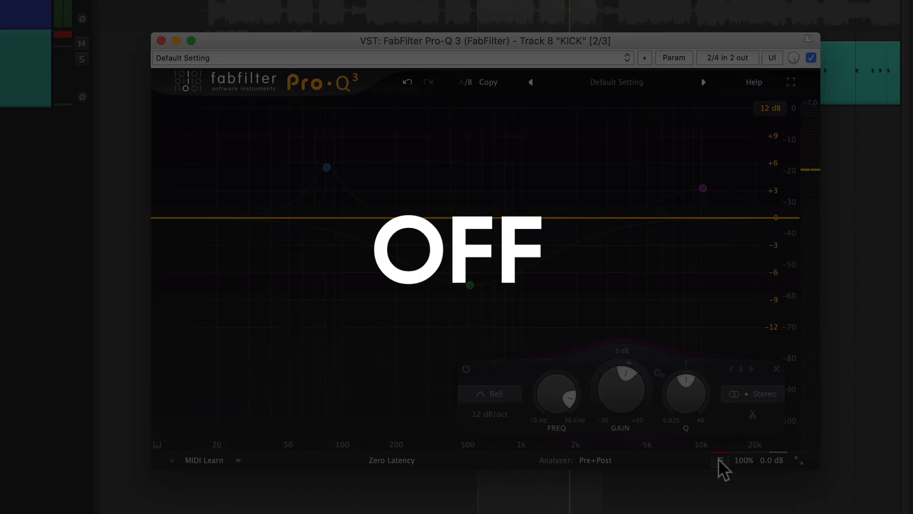
click(719, 457)
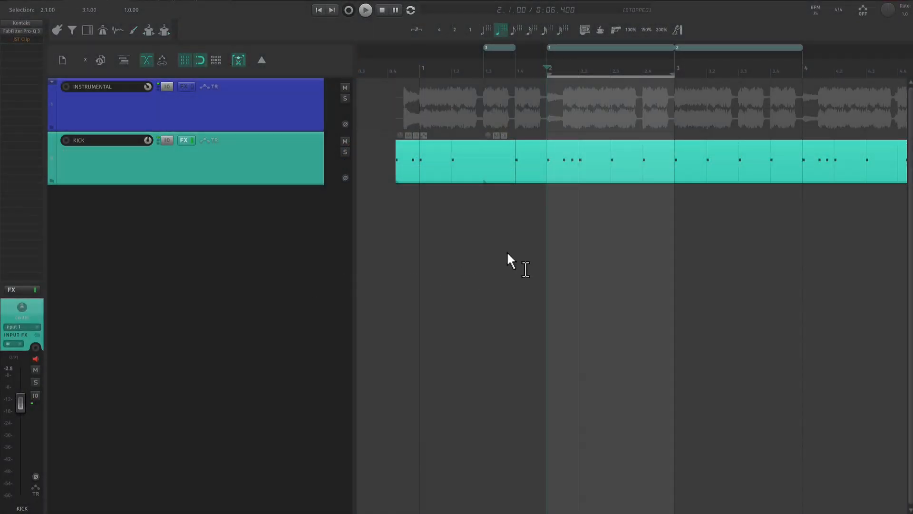
click(486, 221)
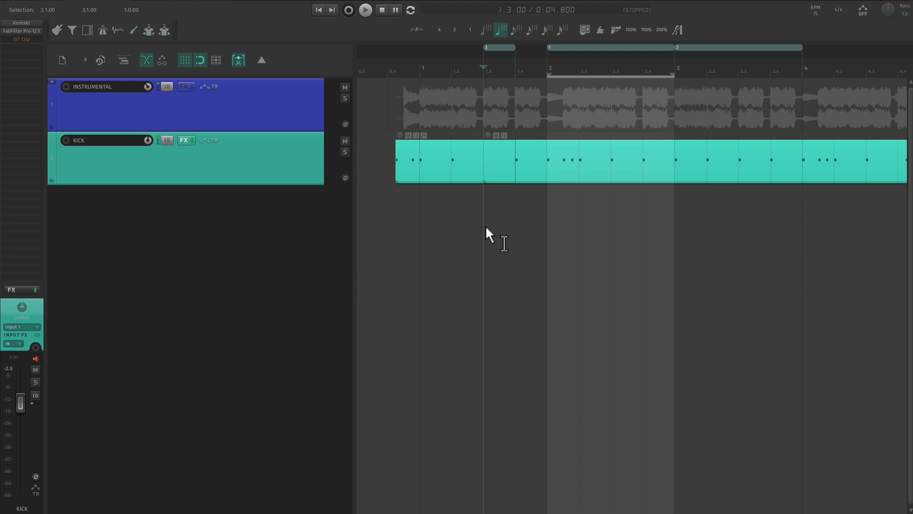
scroll(542, 241, down, 1)
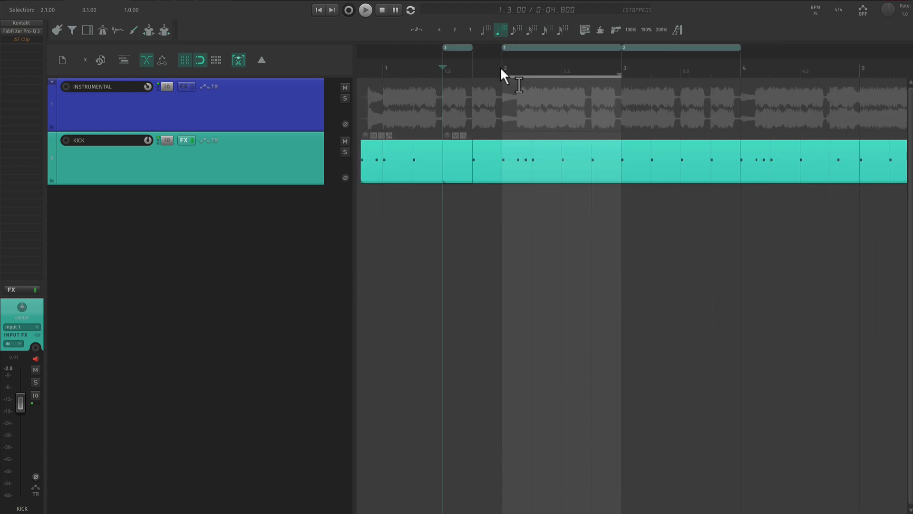
mouse_move(504, 67)
mouse_down()
mouse_move(532, 69)
mouse_move(505, 70)
mouse_up()
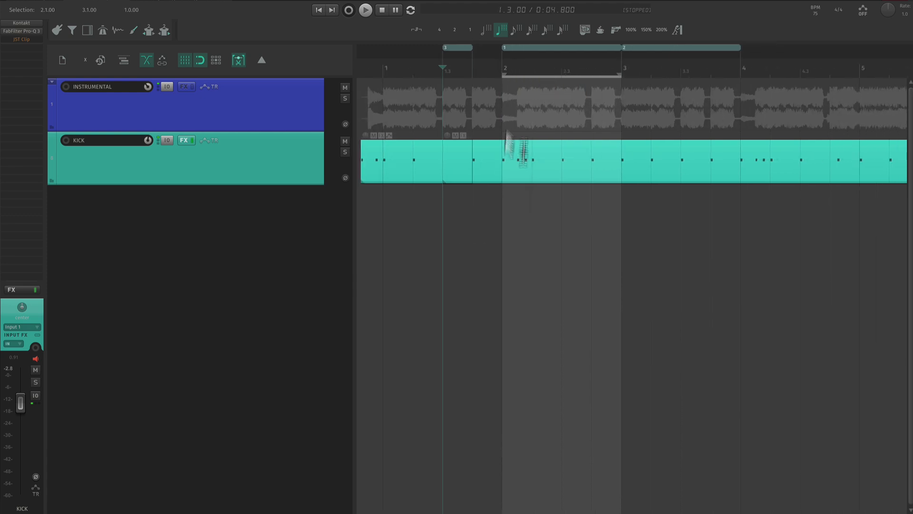
scroll(492, 205, down, 1)
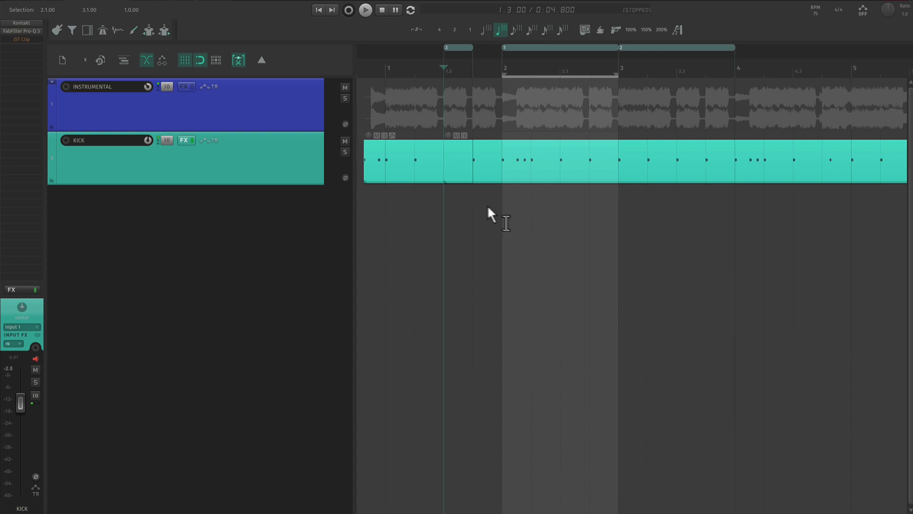
Open JST Clip on the KICK track and raise its main clipping knob to about halfway while playing from bar 2
click(304, 174)
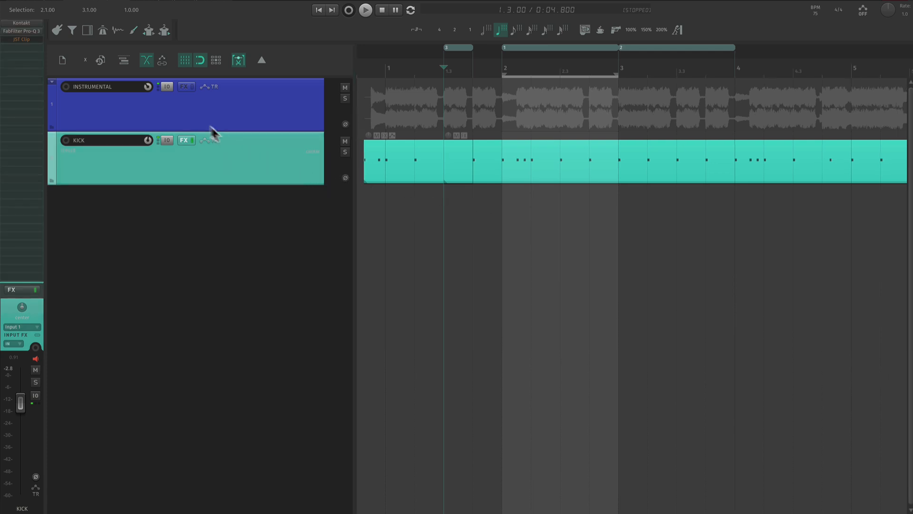
double_click(24, 39)
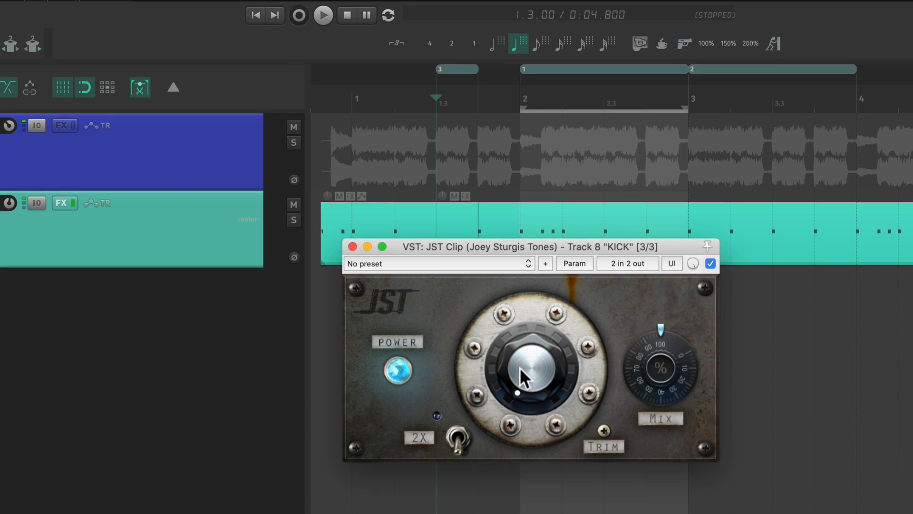
click(521, 108)
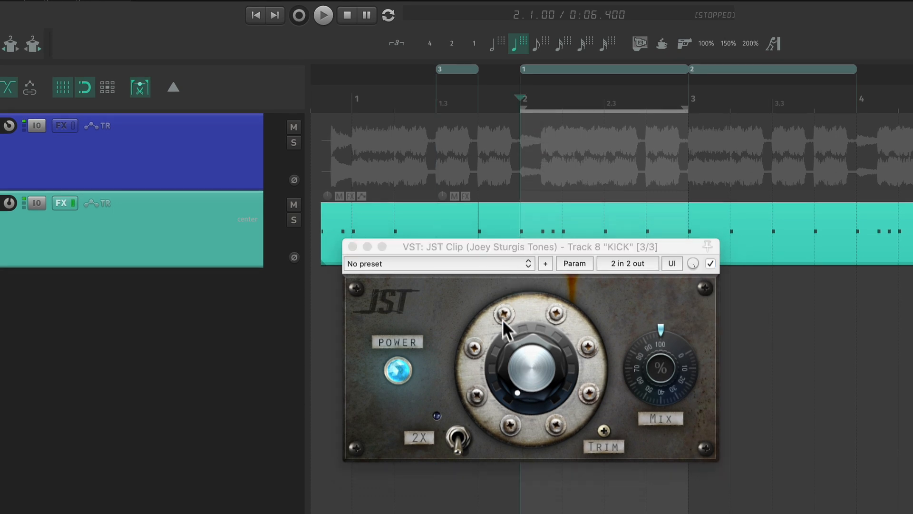
click(521, 367)
key(space)
drag(521, 367, 556, 276)
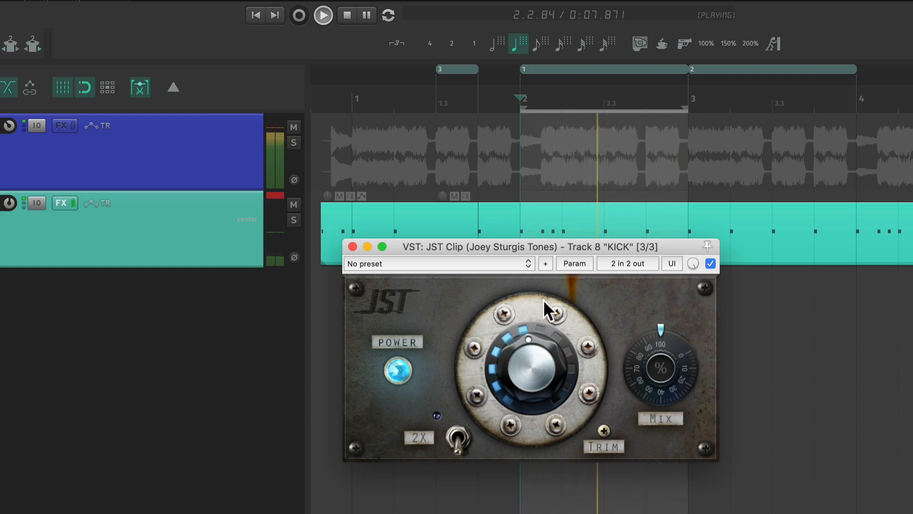
key(space)
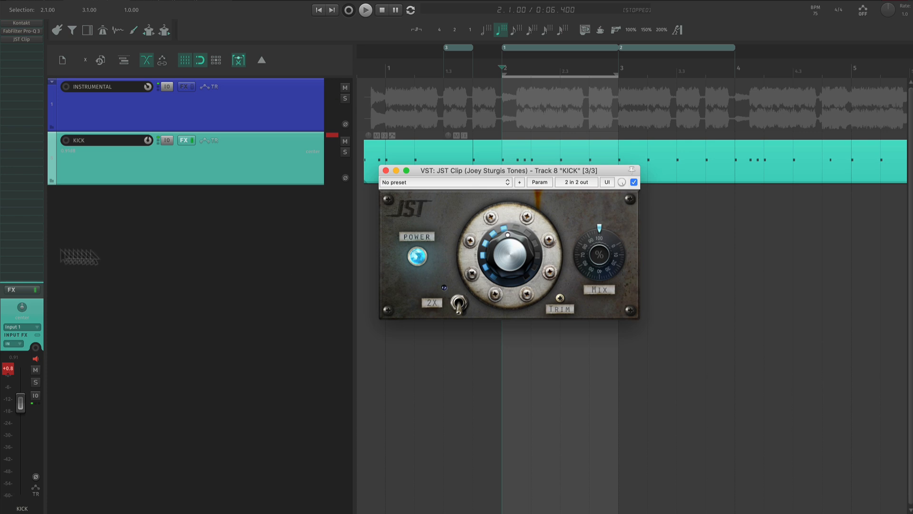
Adjust JST Clip's output trim during playback and compare the kick with the clipper powered off and on
key(super+Tab)
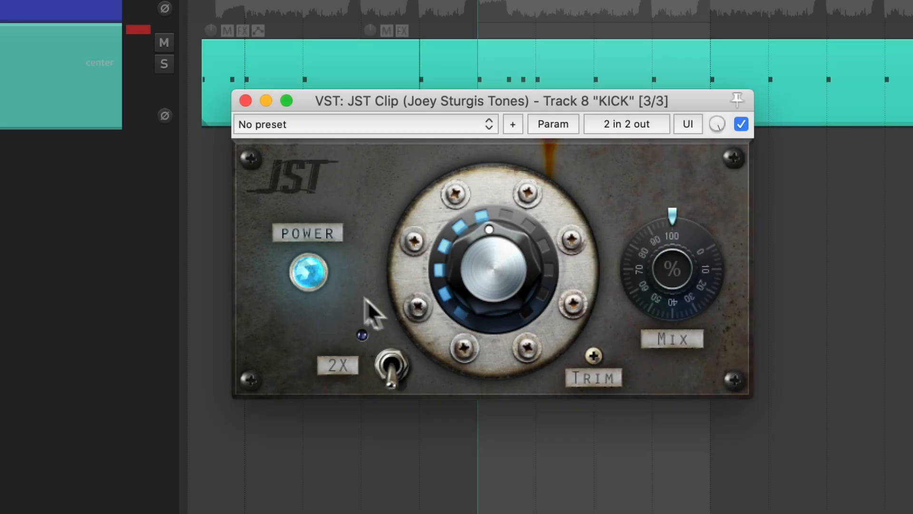
key(space)
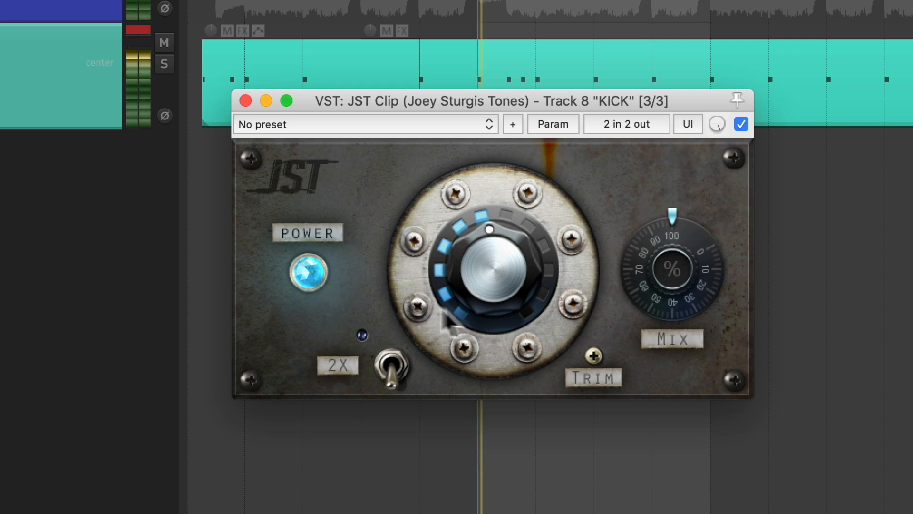
drag(590, 356, 577, 386)
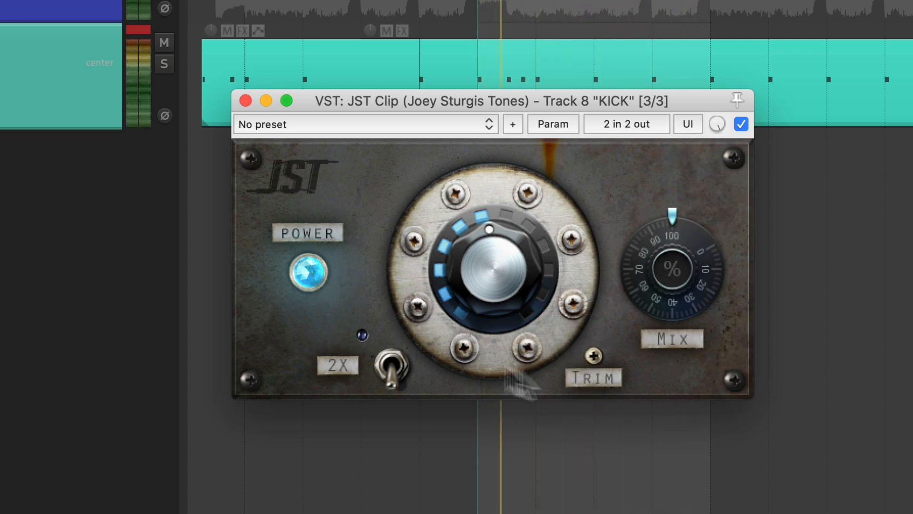
click(307, 279)
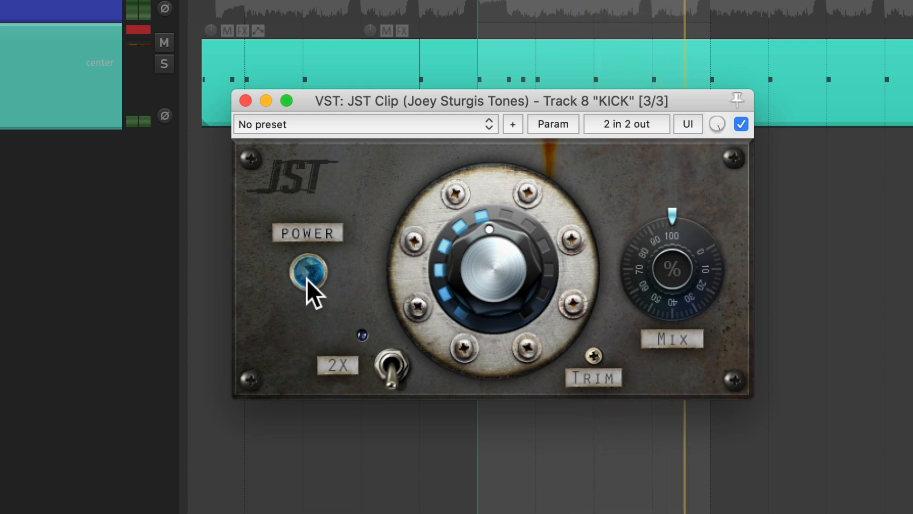
click(307, 280)
drag(588, 361, 590, 361)
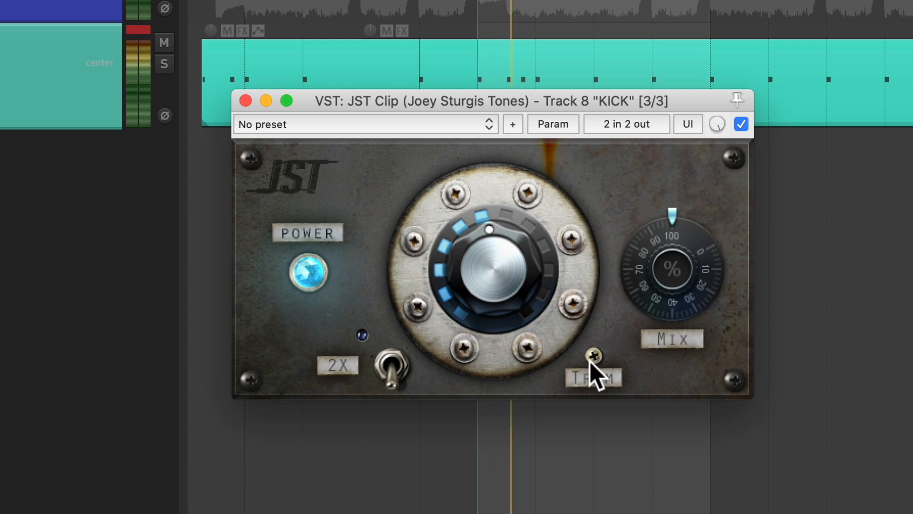
click(312, 272)
click(311, 272)
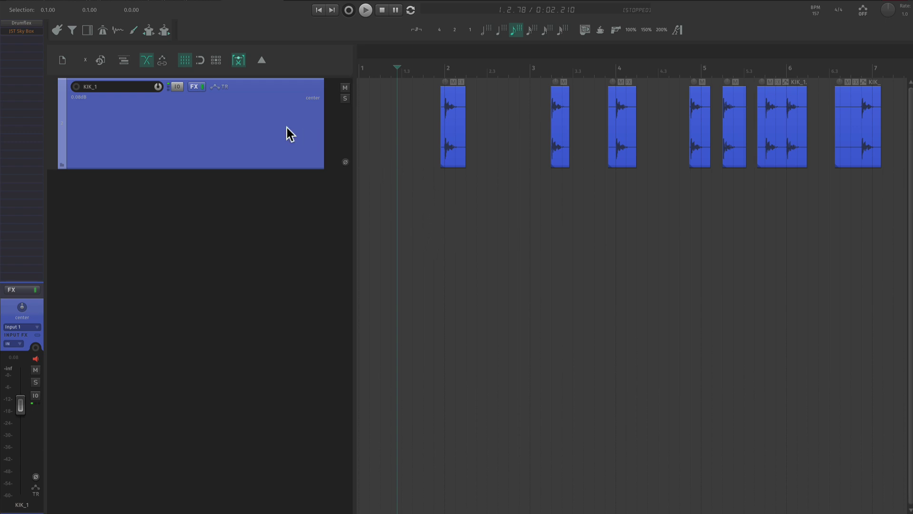
Open JST Sky Box on the KIK_1 track, choose the Spring reverb, and raise its decay and tone to roughly two-thirds
click(24, 32)
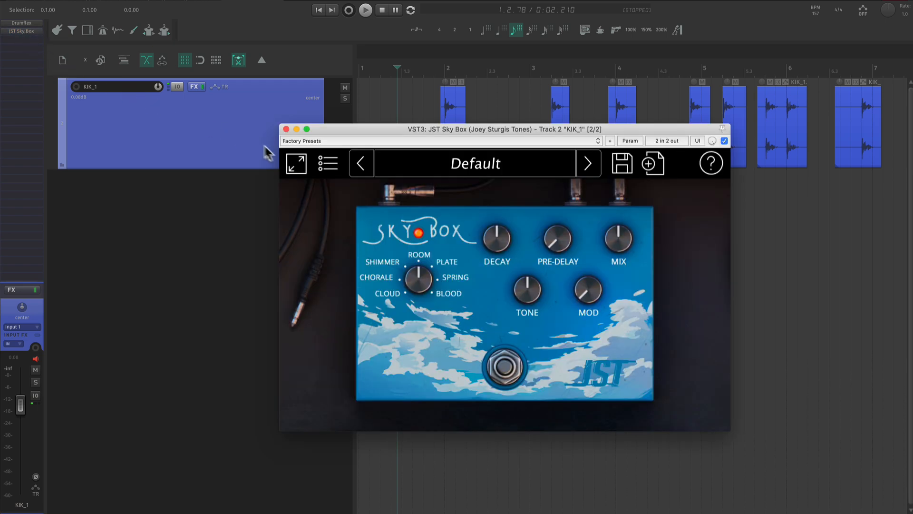
mouse_move(417, 271)
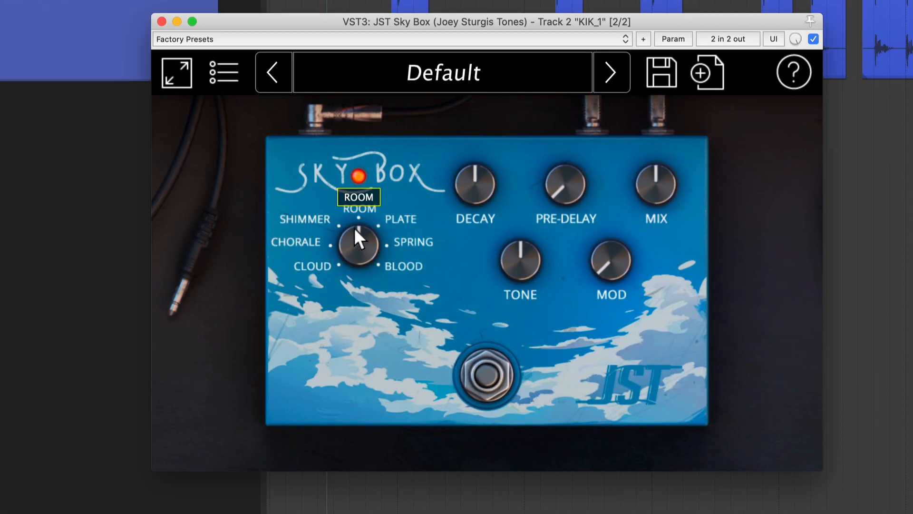
drag(359, 214, 361, 207)
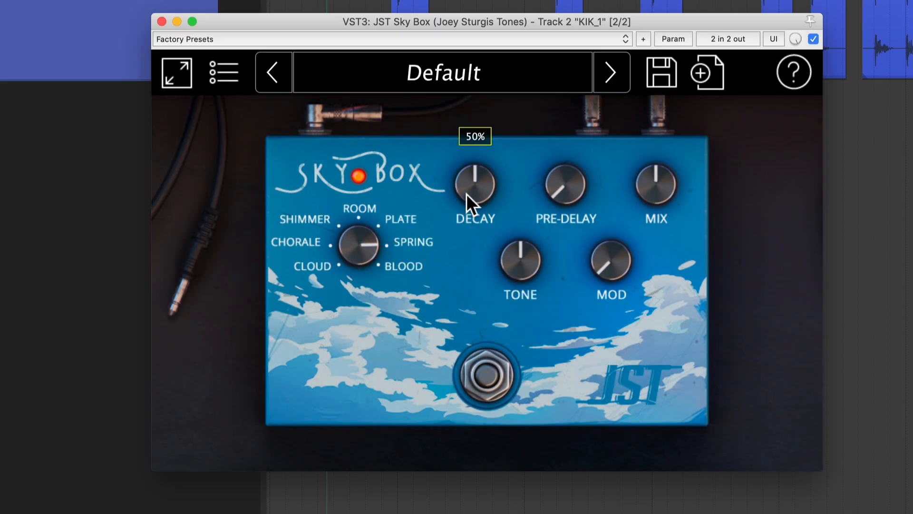
drag(467, 191, 470, 175)
drag(520, 259, 523, 242)
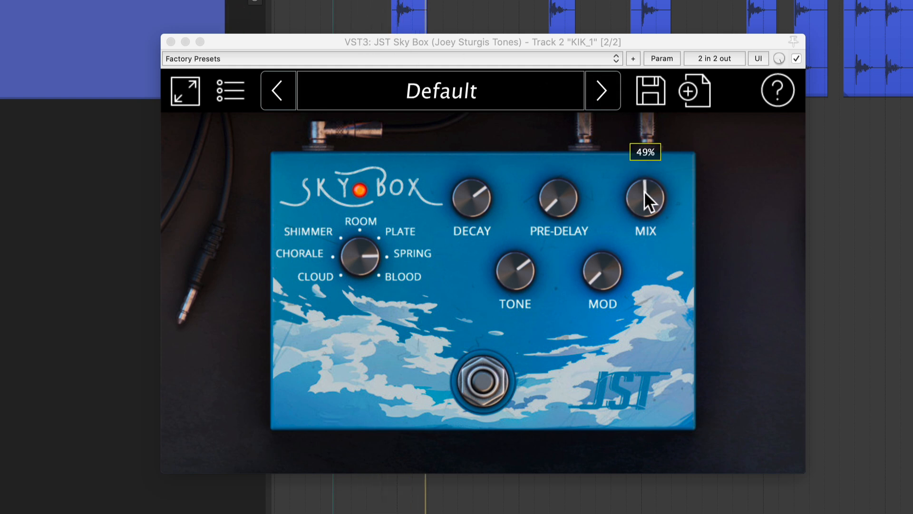
Audition the KIK_1 reverb at 100% mix during playback, lower the mix to about 68%, and stop playback
drag(646, 191, 652, 161)
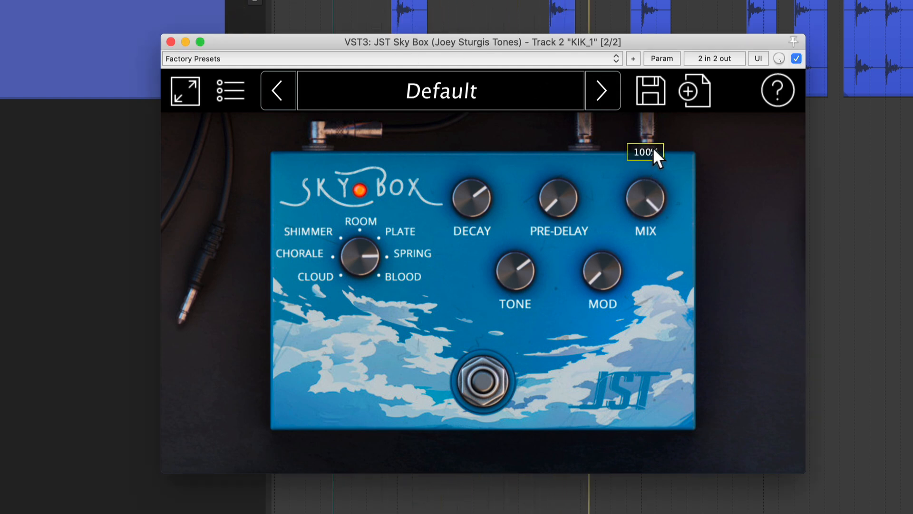
drag(654, 149, 652, 179)
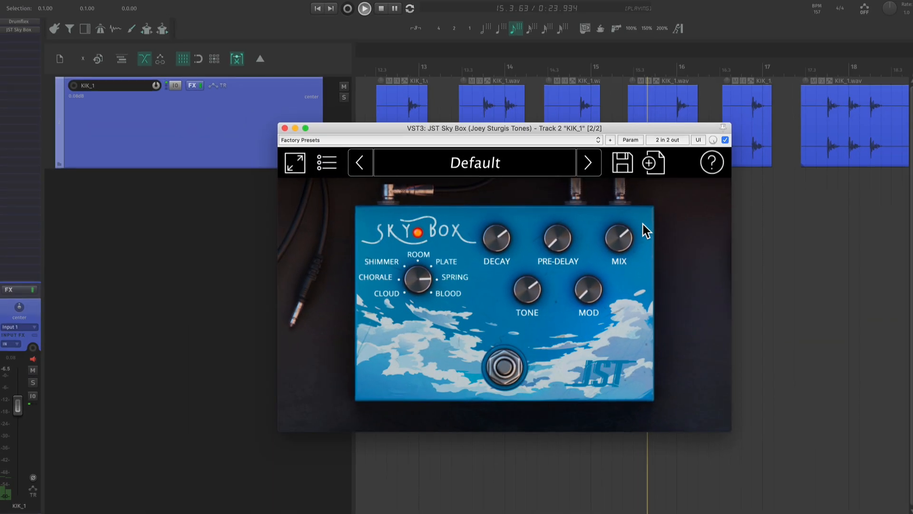
key(space)
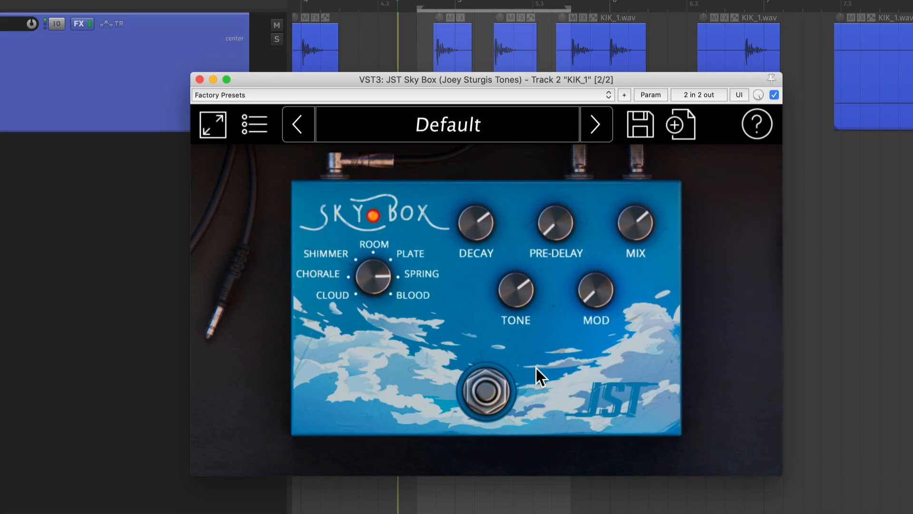
Set the KIK_1 reverb's pre-delay to about 46 ms during playback, auditioning at 100% mix before lowering the mix to around two-thirds
key(space)
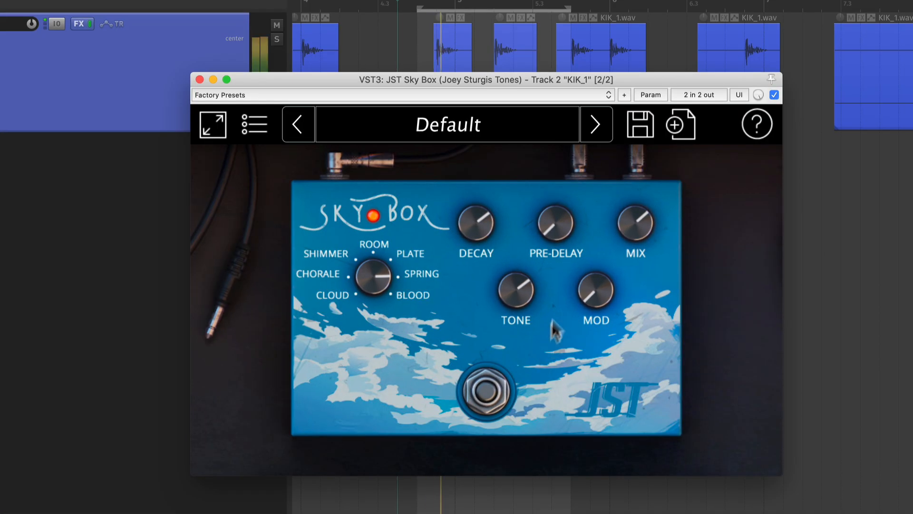
mouse_move(560, 243)
mouse_down()
mouse_move(566, 213)
mouse_move(563, 230)
mouse_up()
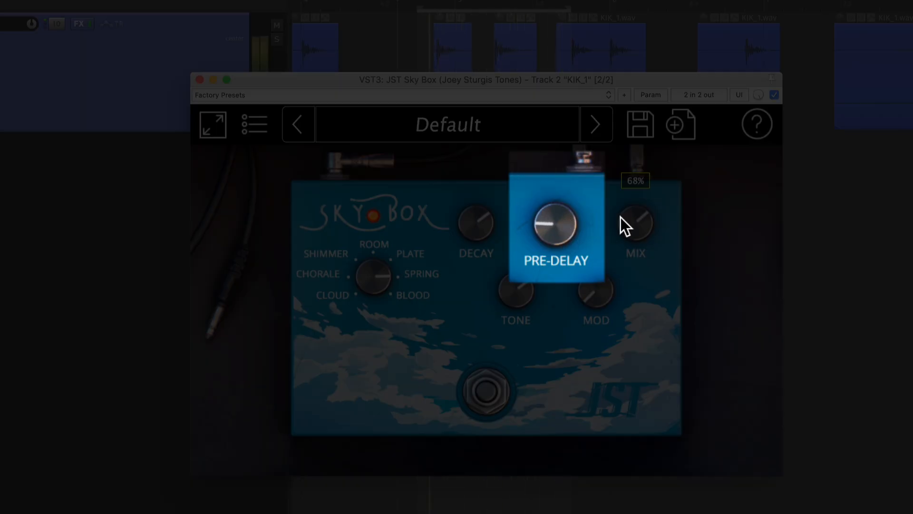
mouse_move(545, 220)
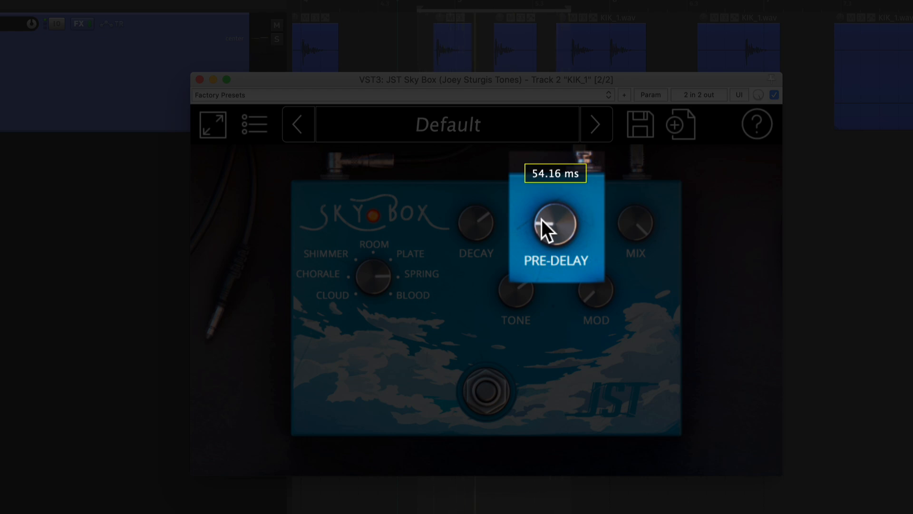
drag(553, 227, 552, 230)
mouse_move(632, 226)
drag(630, 224, 615, 242)
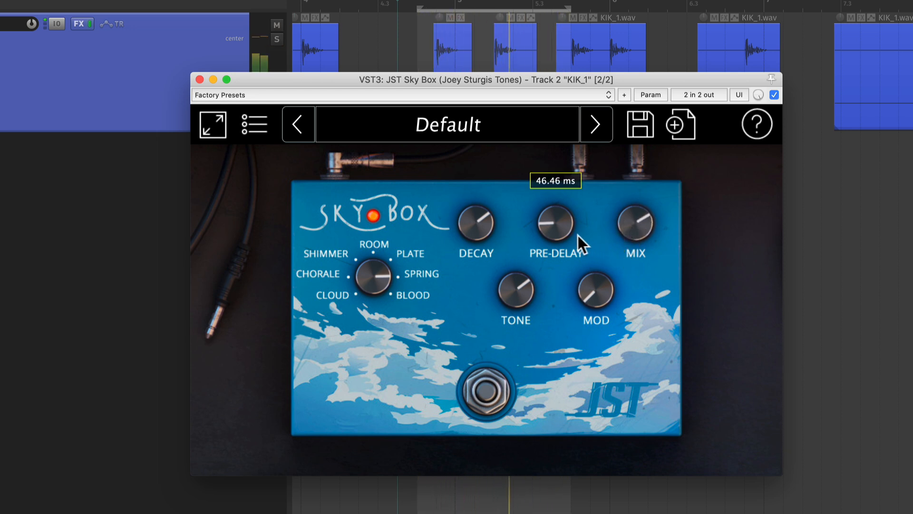
mouse_move(571, 221)
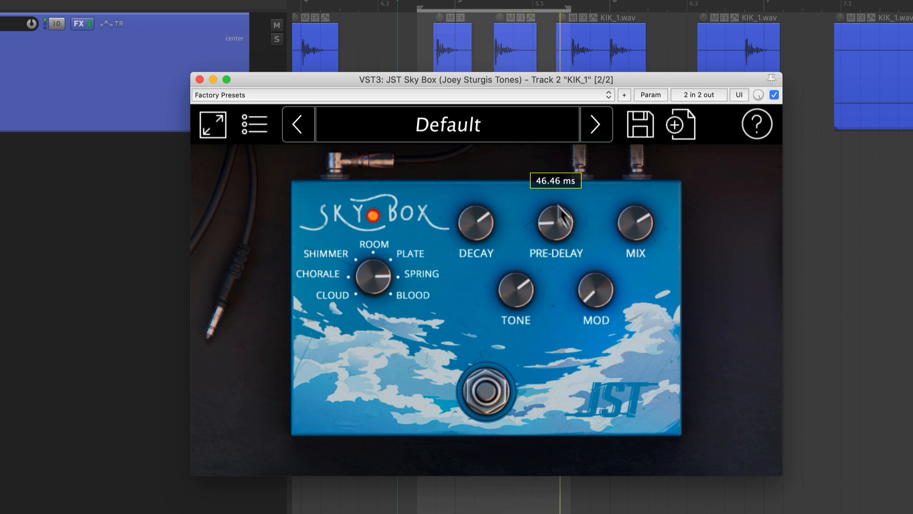
Close the Sky Box window and listen to the KIK_1 hits around bars 3 to 6 in the timeline
scroll(436, 60, down, 3)
key(Escape)
click(292, 47)
click(302, 58)
key(space)
key(space)
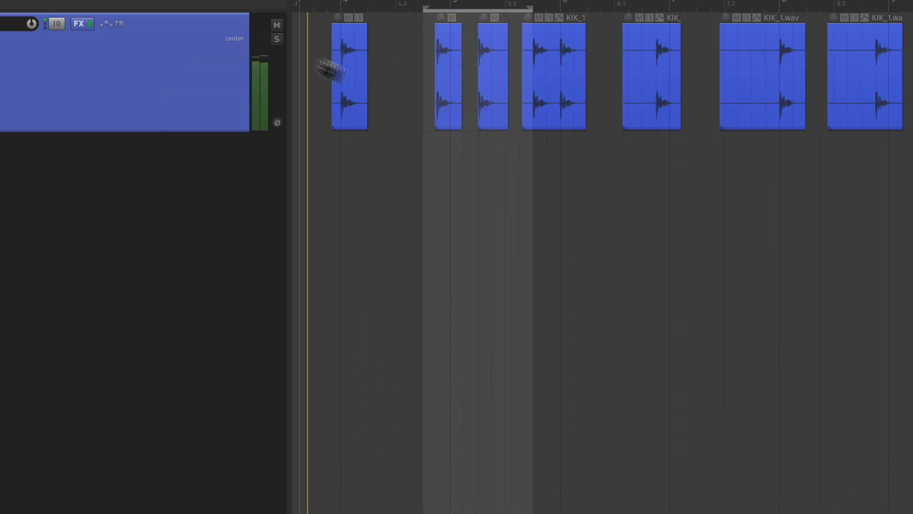
drag(312, 64, 437, 90)
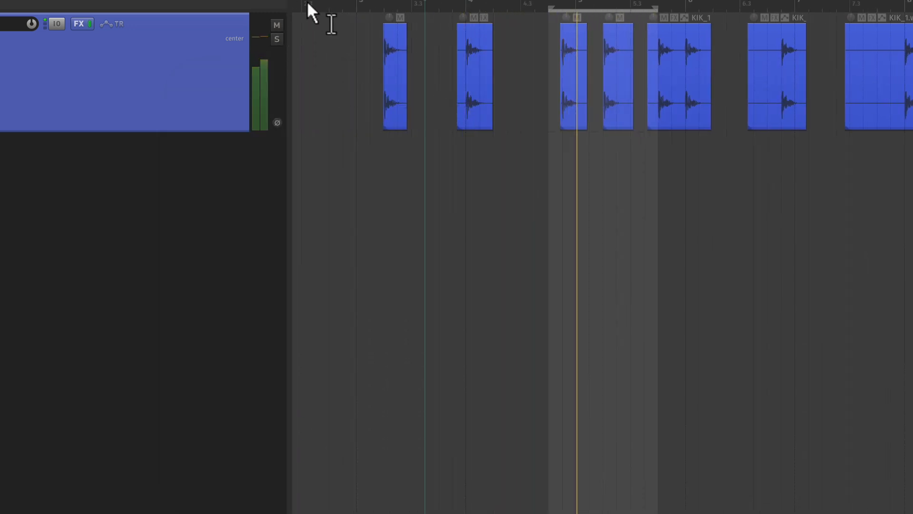
drag(786, 94, 632, 90)
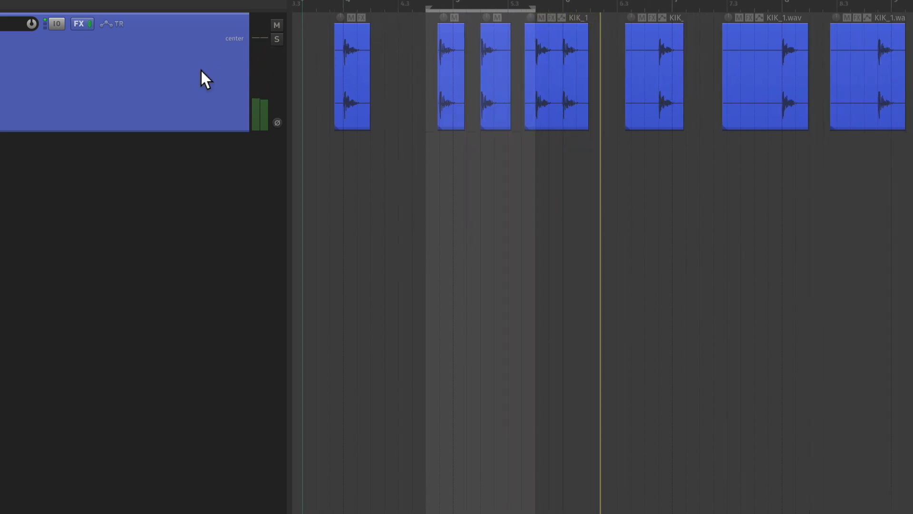
Reopen Sky Box, select bars 4 to 6 of KIK_1, and compare the reverb bypassed and enabled while that range loops
click(83, 24)
drag(639, 48, 465, 29)
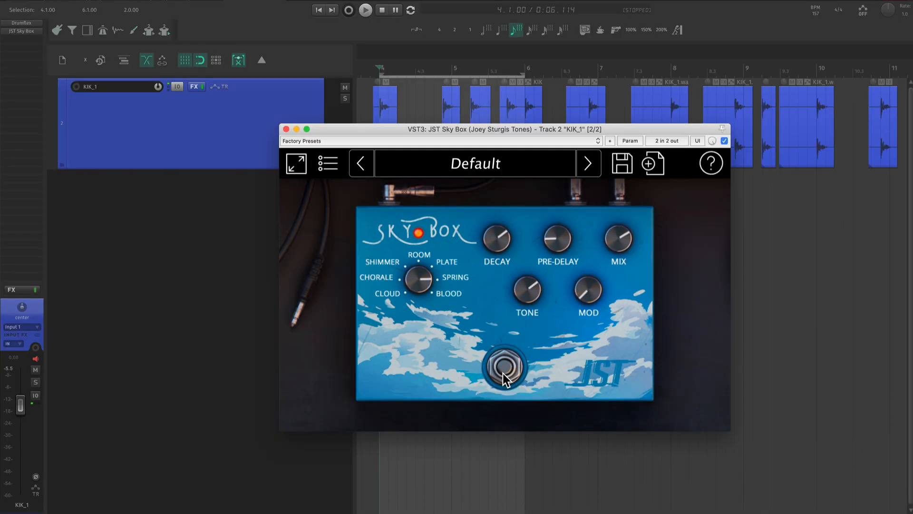
click(504, 374)
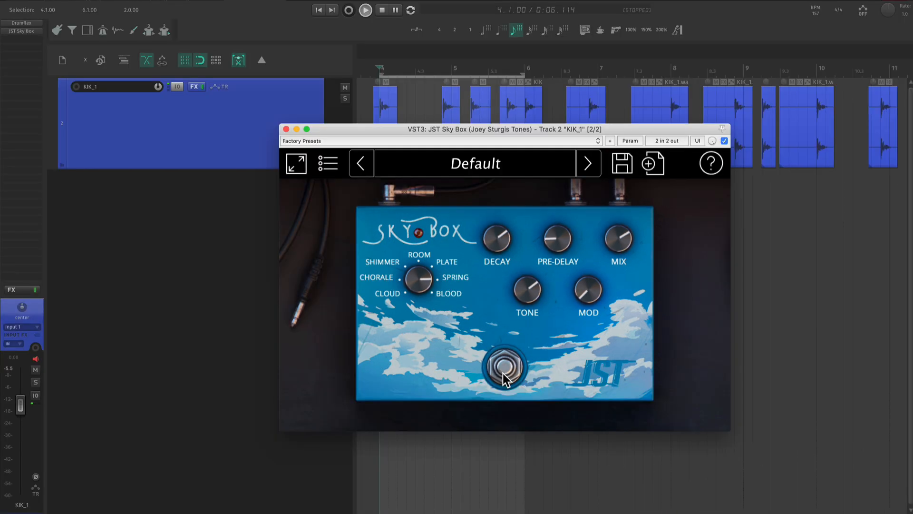
key(space)
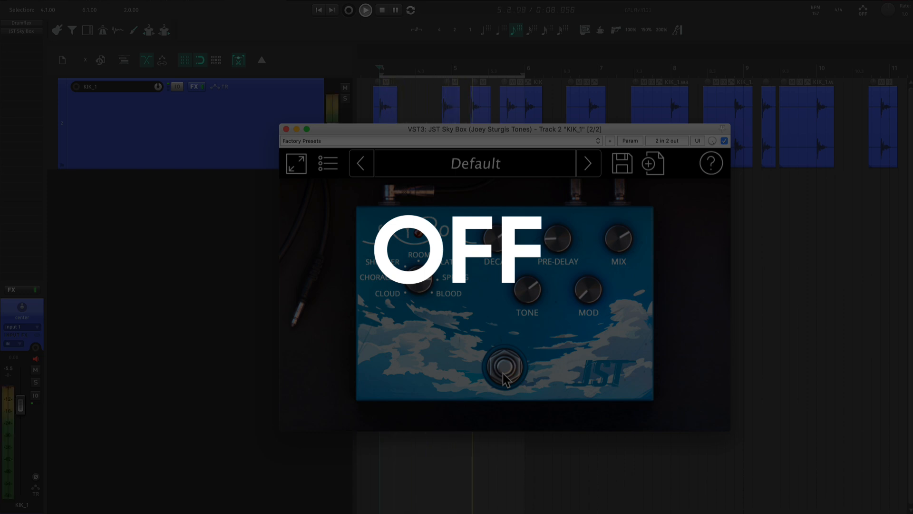
click(504, 374)
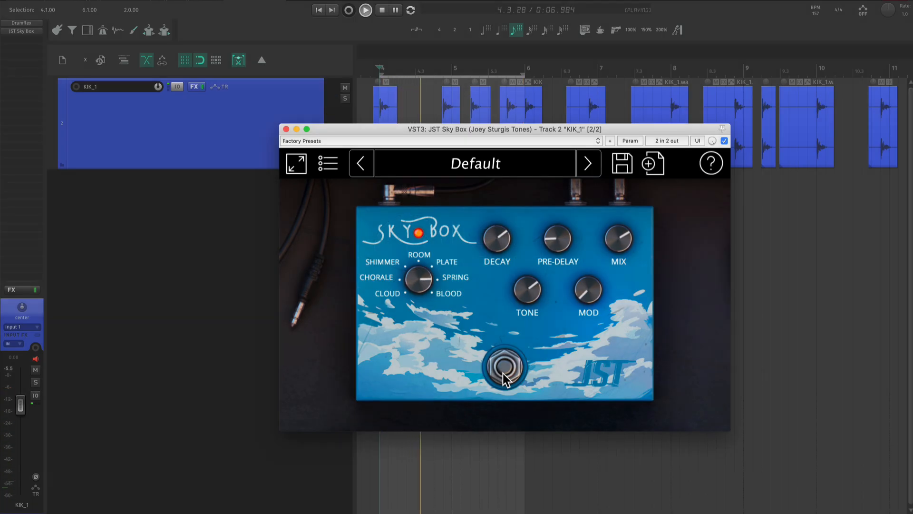
click(503, 375)
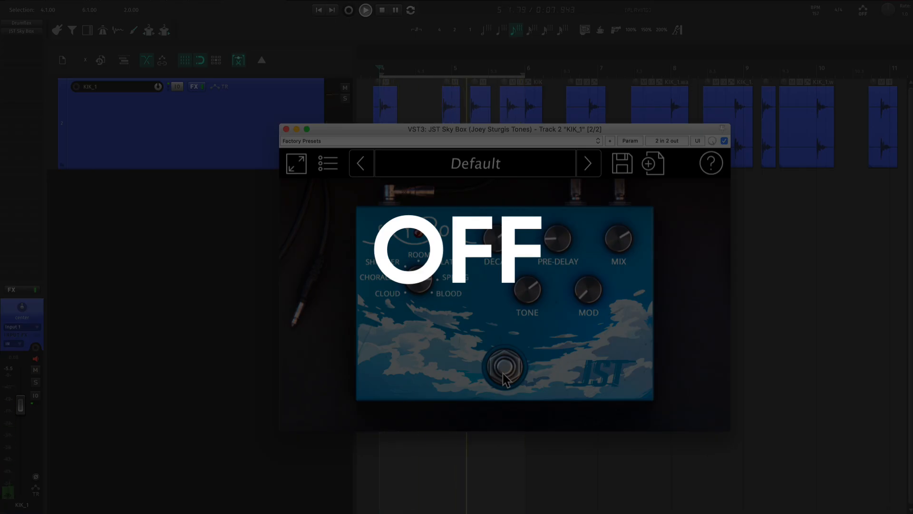
click(503, 375)
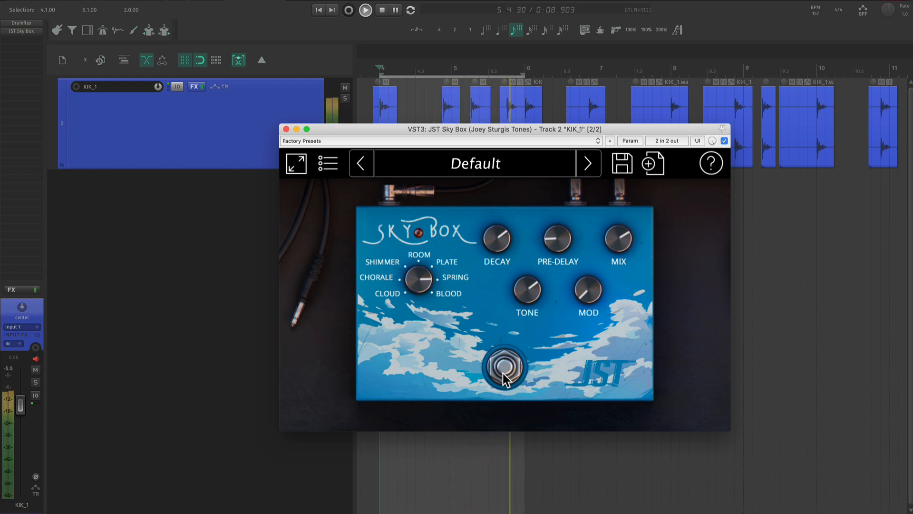
click(504, 374)
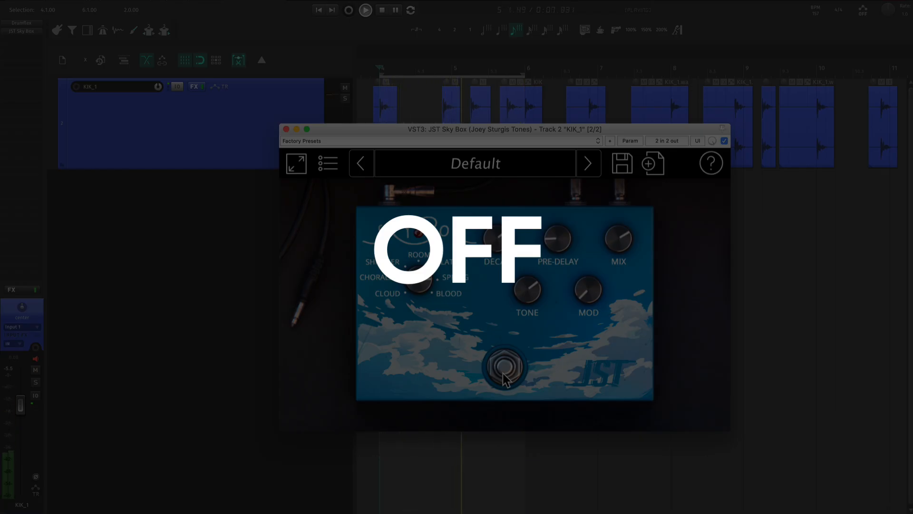
click(503, 375)
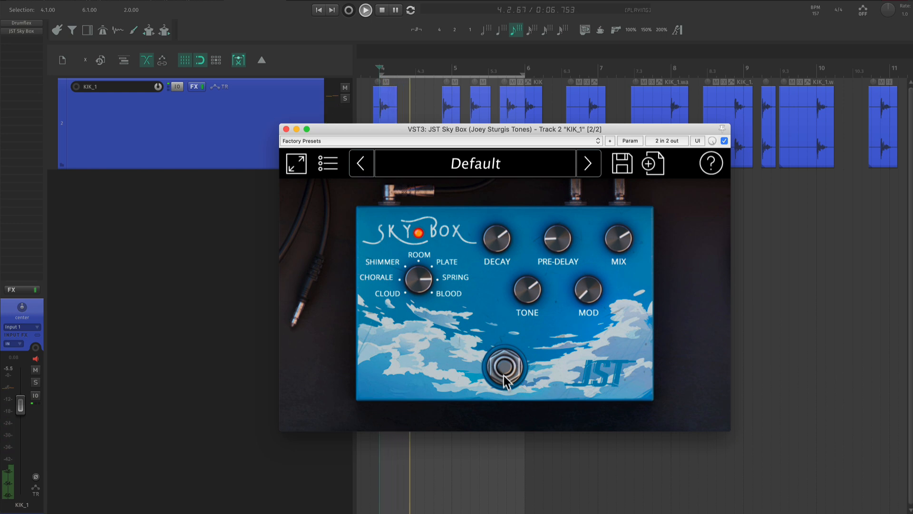
key(space)
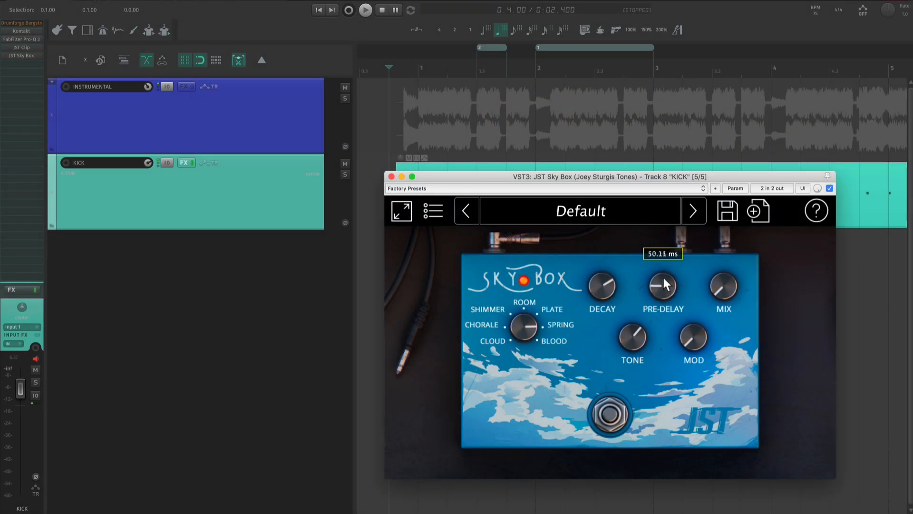
Set the pre-delay of the KICK track's Sky Box to 0 ms, move its window below the tracks, and play the opening bars
drag(664, 277, 664, 302)
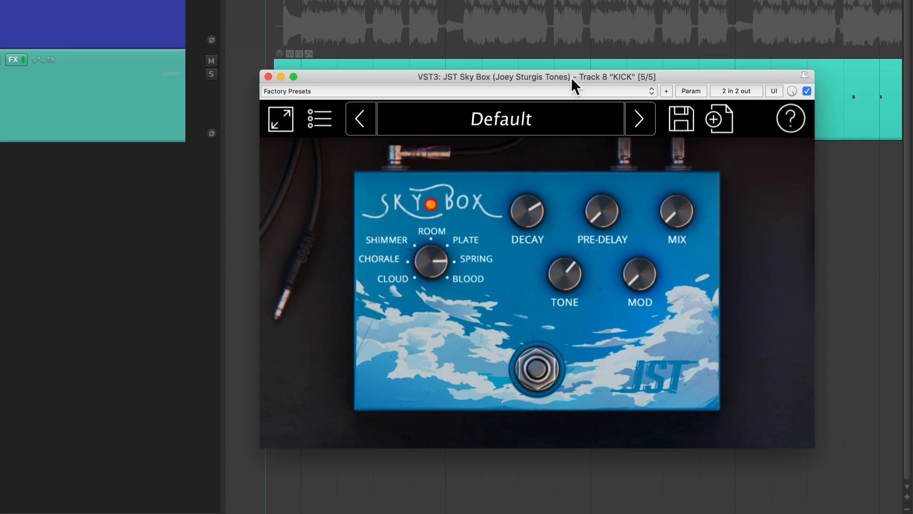
drag(571, 76, 583, 128)
click(267, 98)
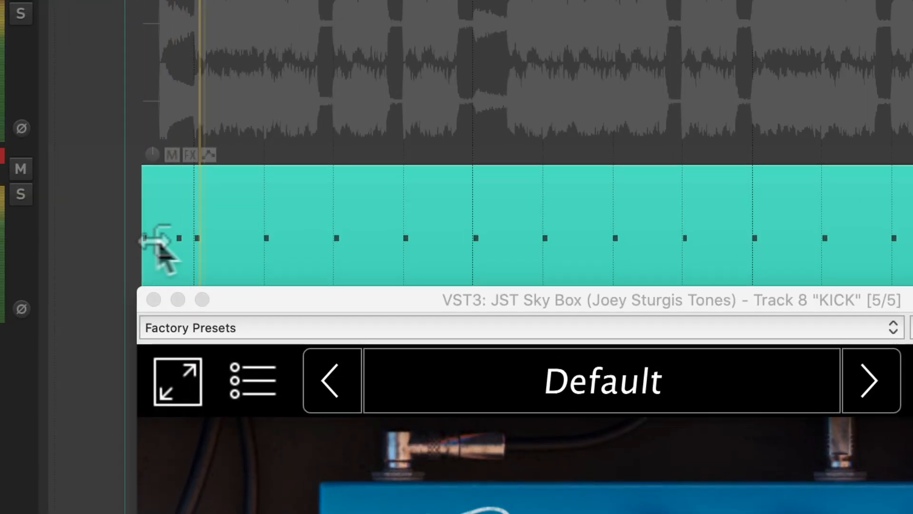
scroll(283, 251, up, 3)
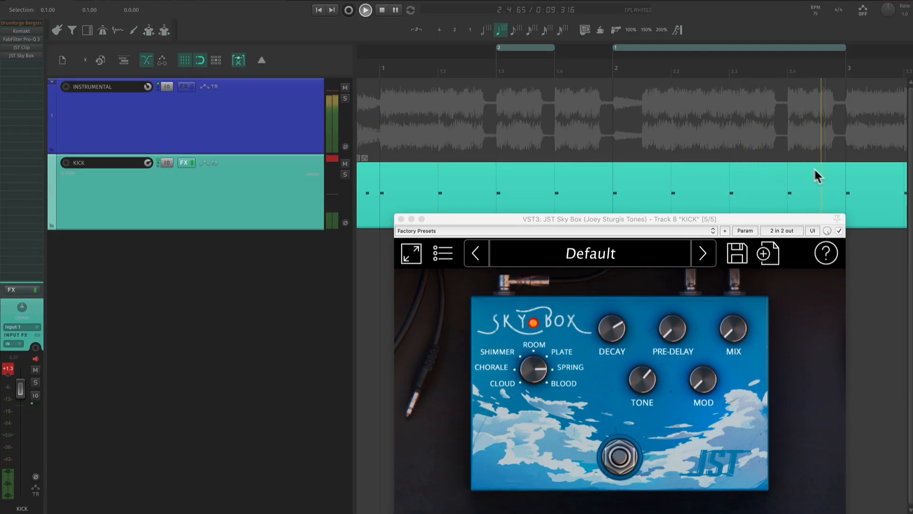
key(space)
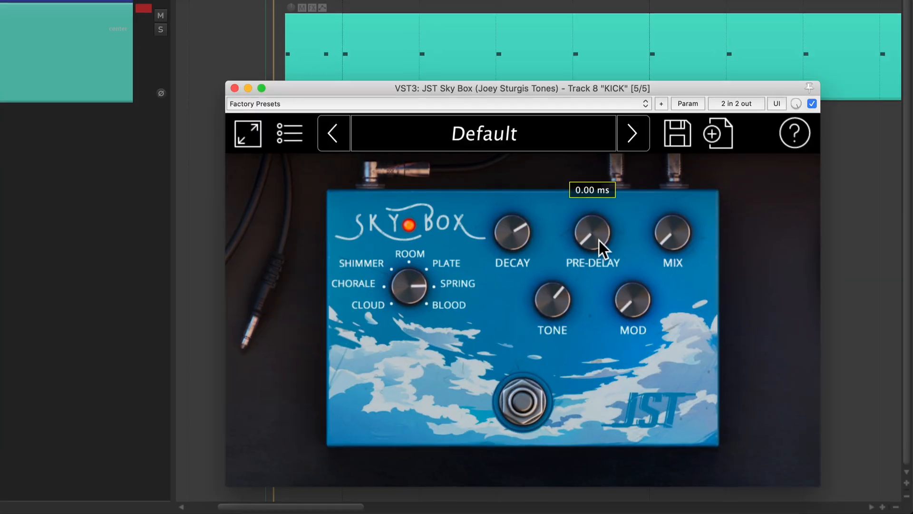
Raise the KICK track's Sky Box mix to 100% and increase its pre-delay to roughly a quarter of the range during playback
key(space)
drag(728, 336, 746, 249)
mouse_move(581, 247)
mouse_down()
mouse_move(589, 224)
mouse_move(587, 237)
mouse_up()
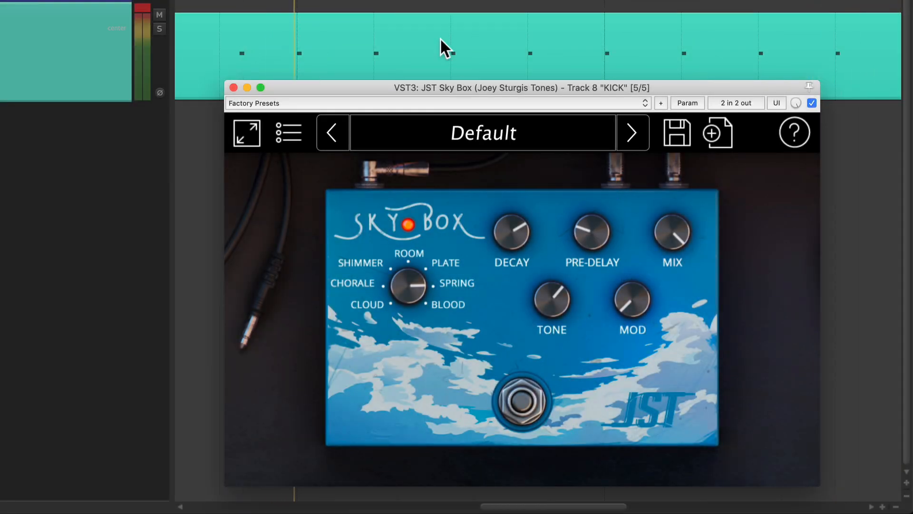
Replay the KICK track from the start and compare its reverb soloed and together with the instrumental
scroll(401, 59, down, 1)
key(space)
key(space)
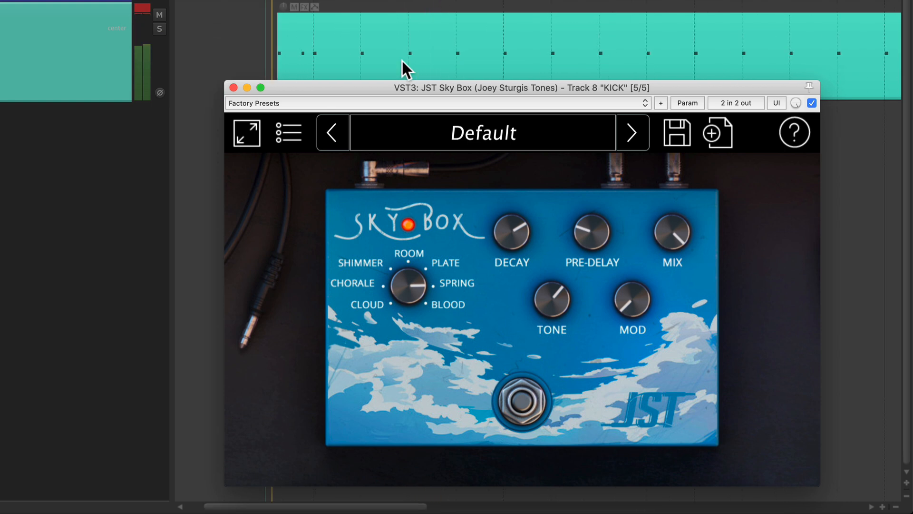
click(405, 57)
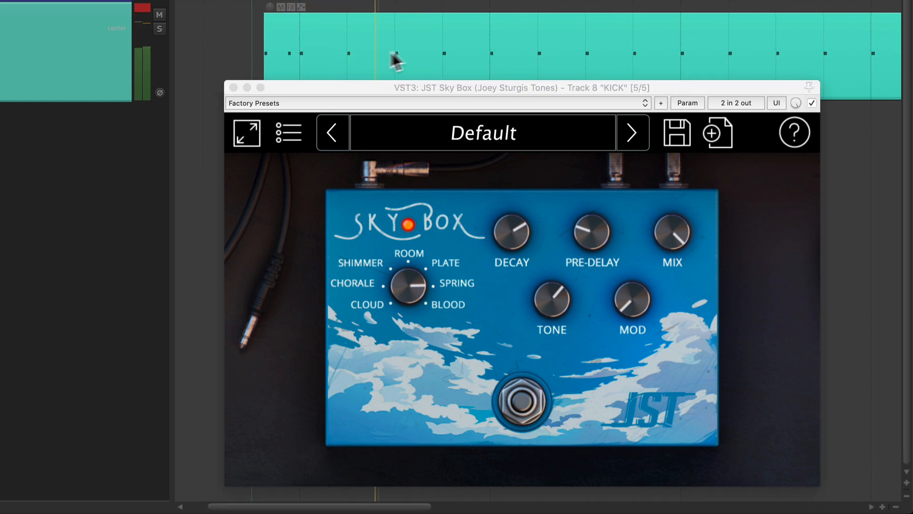
key(F6)
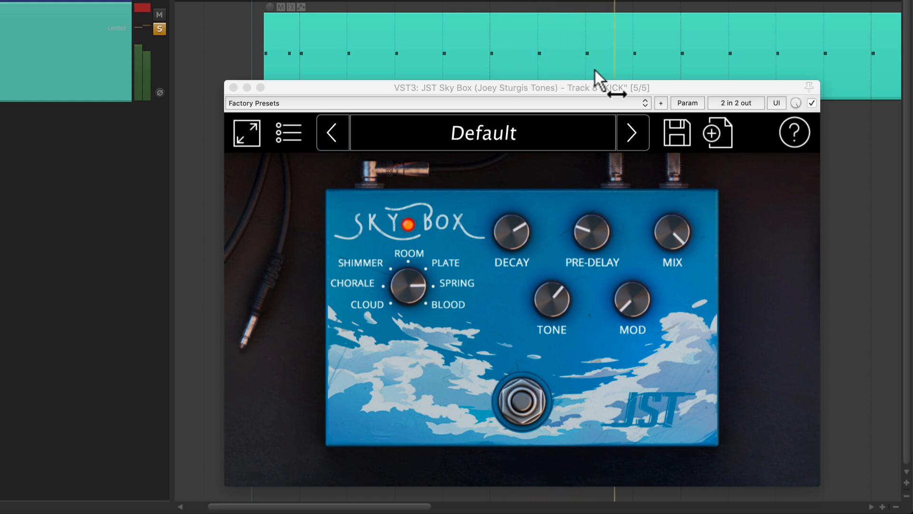
key(F6)
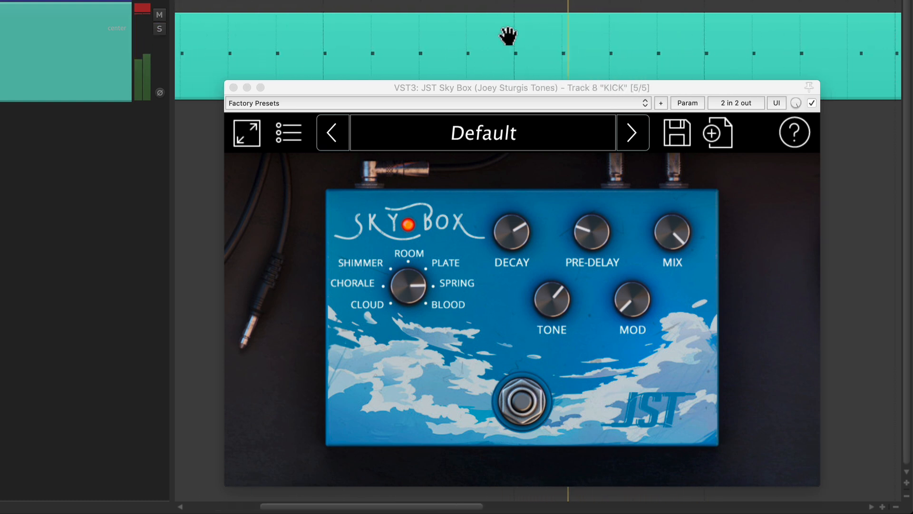